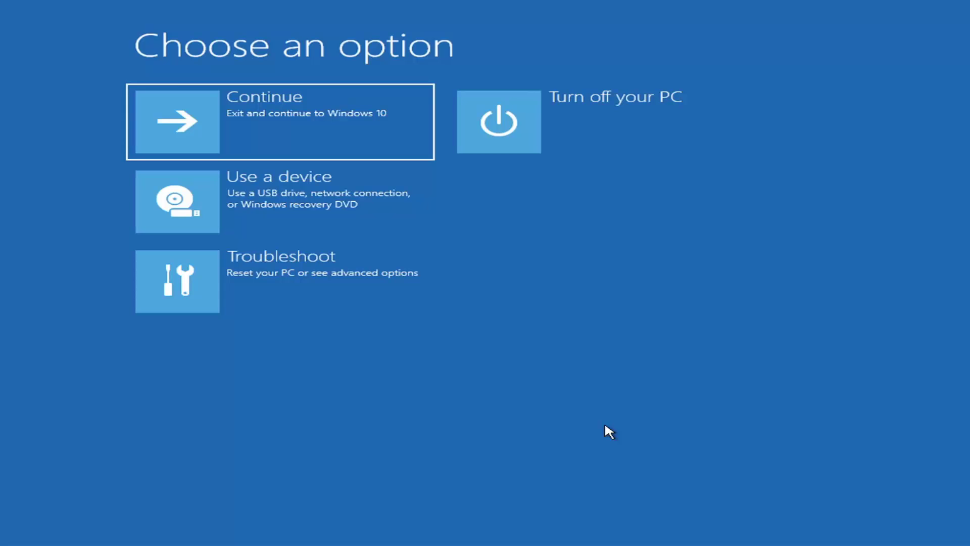
# Step: Run Startup Repair from the advanced troubleshooting options
pyautogui.click(271, 115)
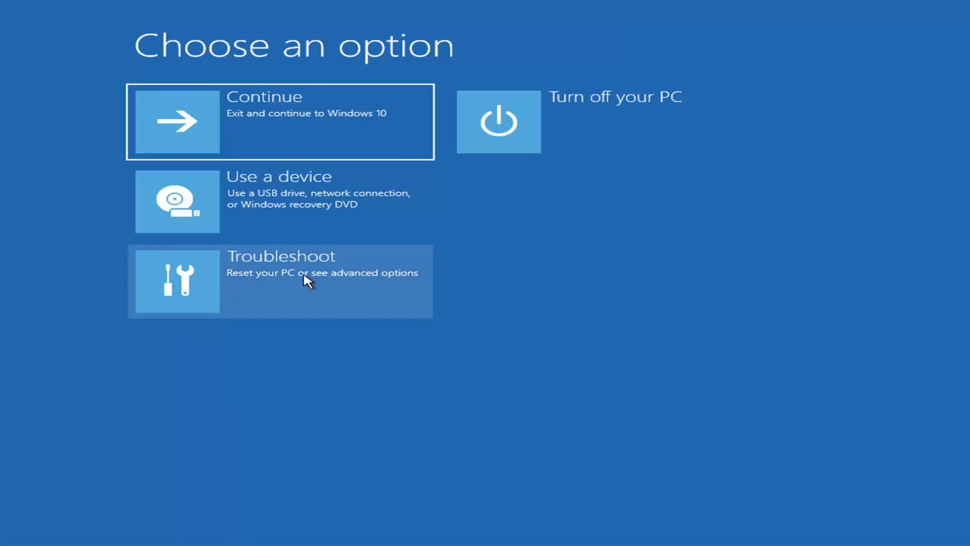
pyautogui.click(359, 281)
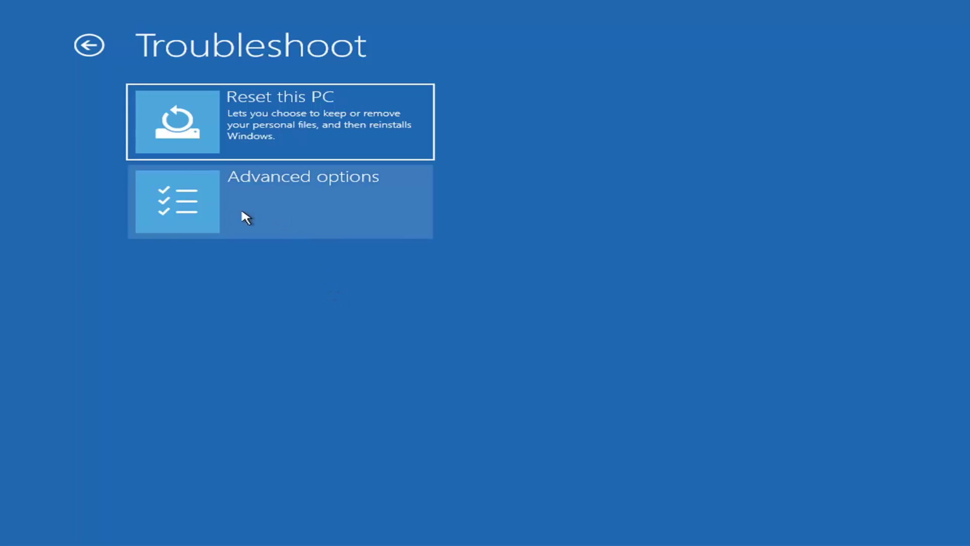
pyautogui.click(301, 201)
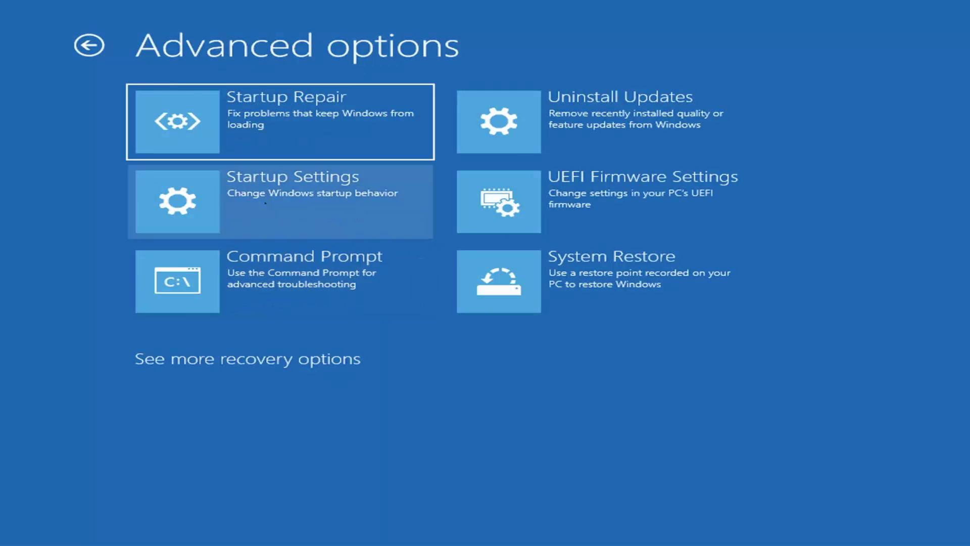
pyautogui.click(250, 129)
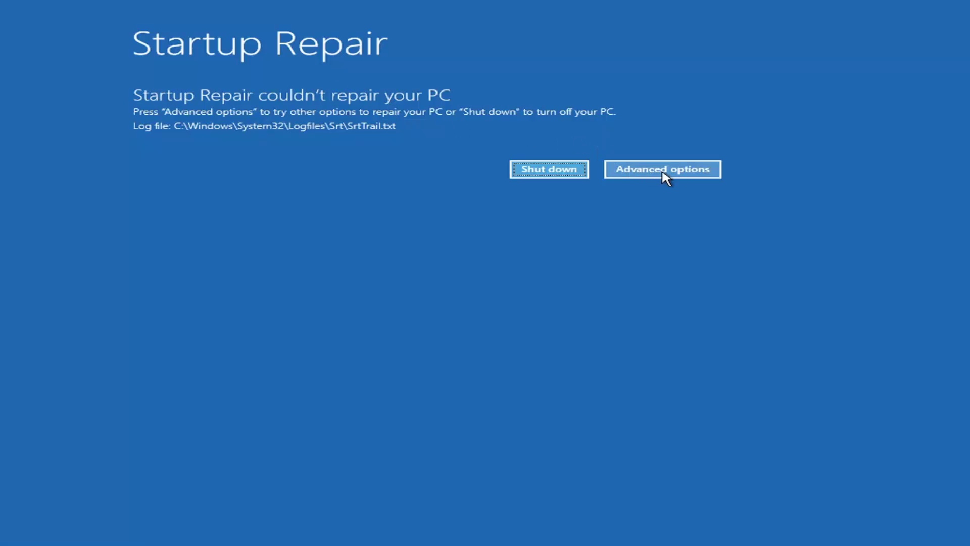
# Step: Return to the advanced options and review the choices offered under Startup Settings and Uninstall Updates
pyautogui.click(681, 169)
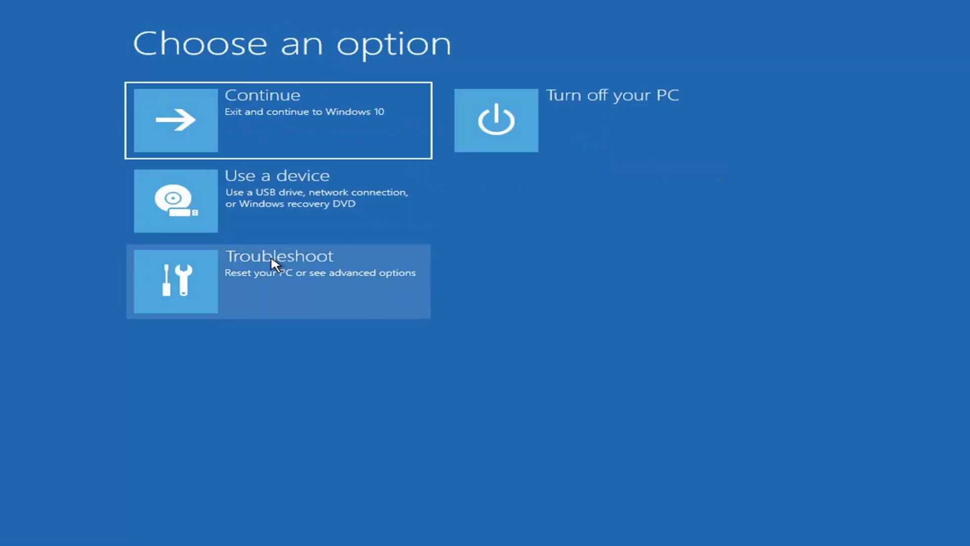
pyautogui.click(245, 292)
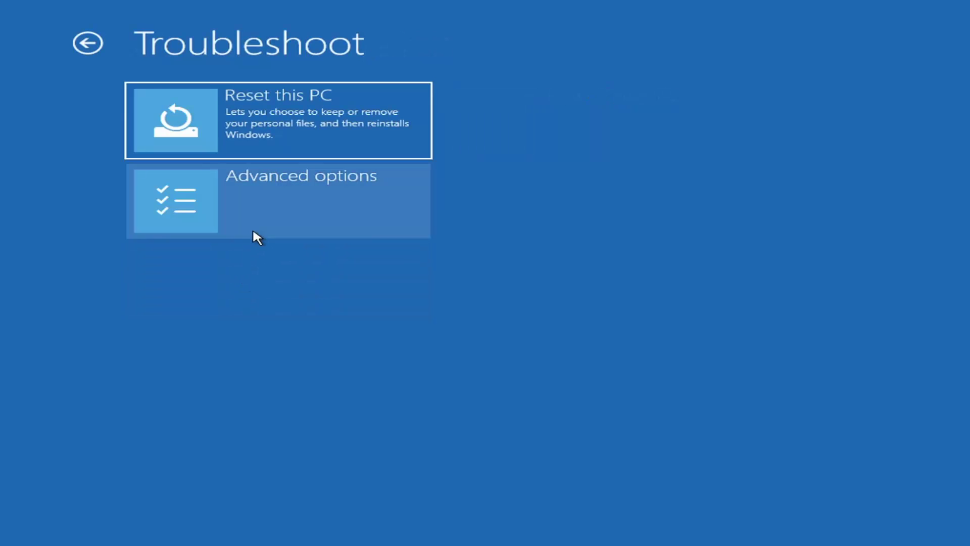
pyautogui.click(250, 206)
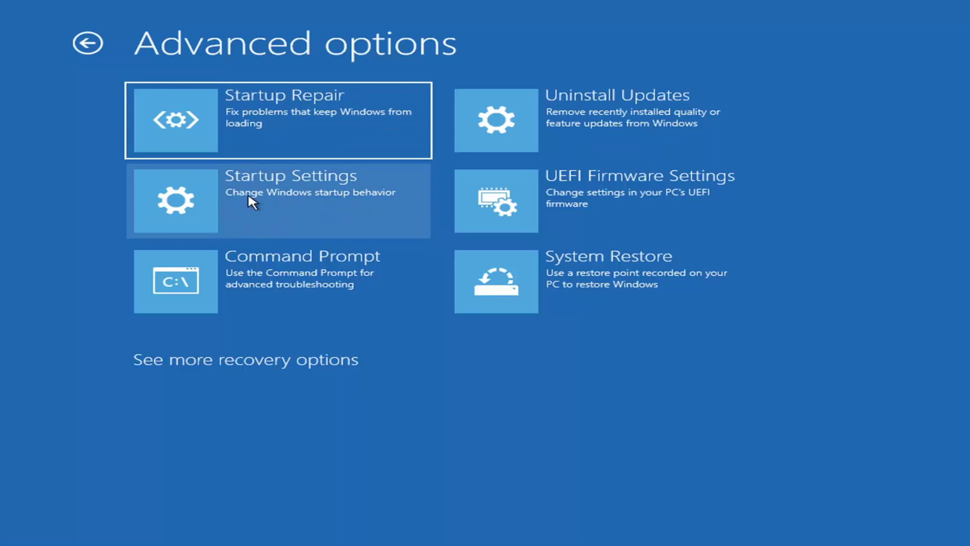
pyautogui.click(250, 198)
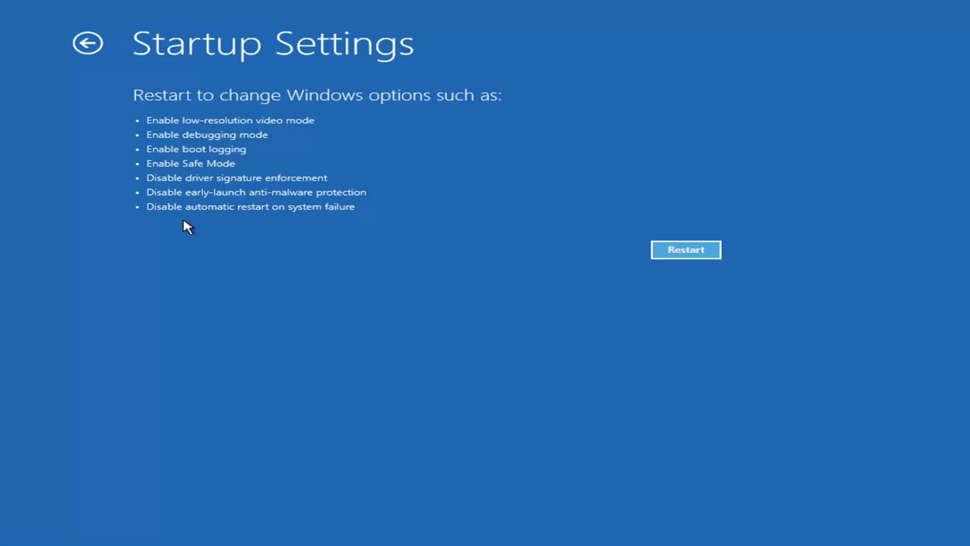
pyautogui.click(81, 43)
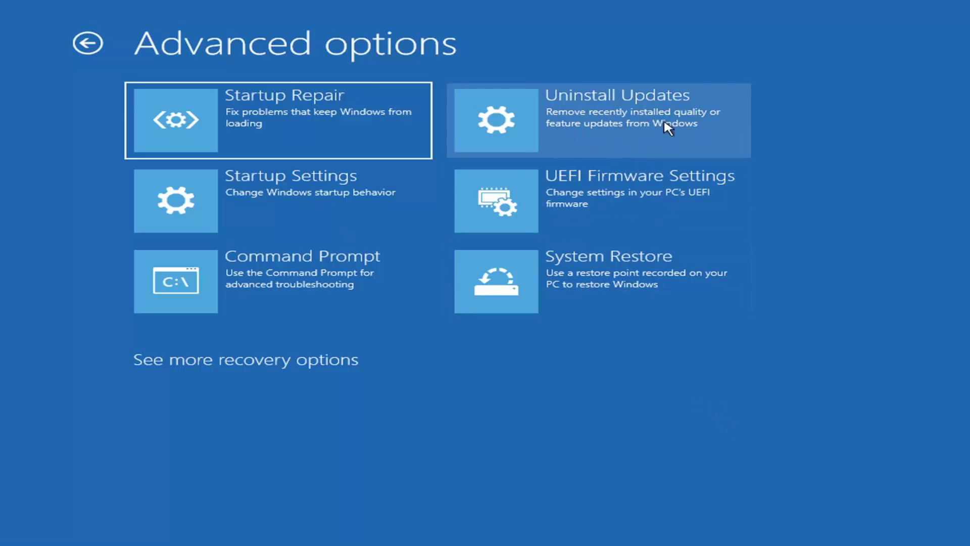
pyautogui.click(565, 126)
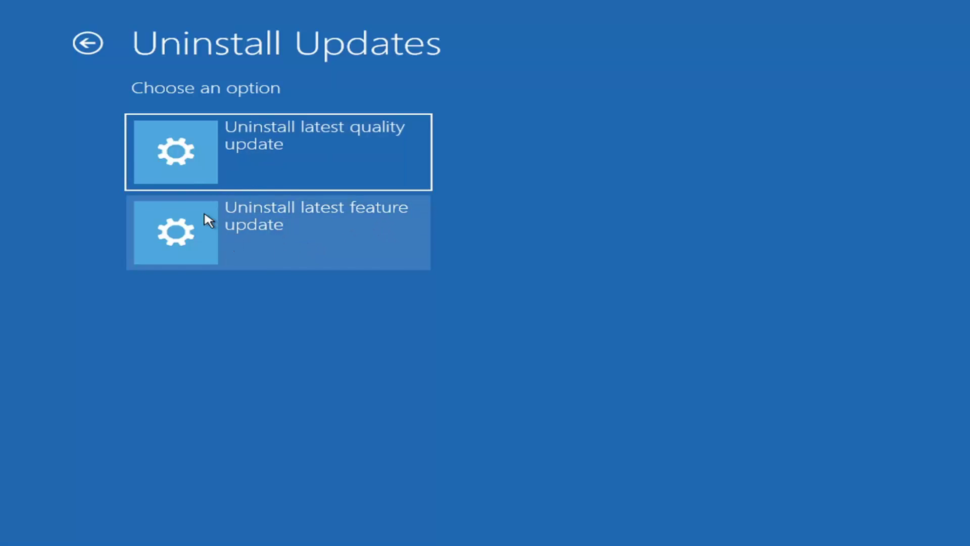
pyautogui.click(88, 43)
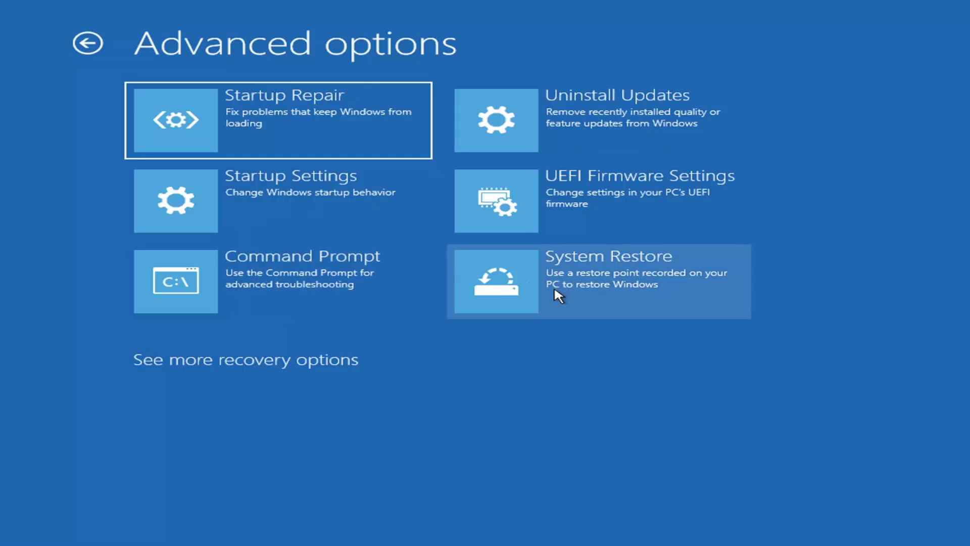
# Step: Restore the computer to the "Before Updates" restore point with System Restore, then restart it
pyautogui.click(605, 292)
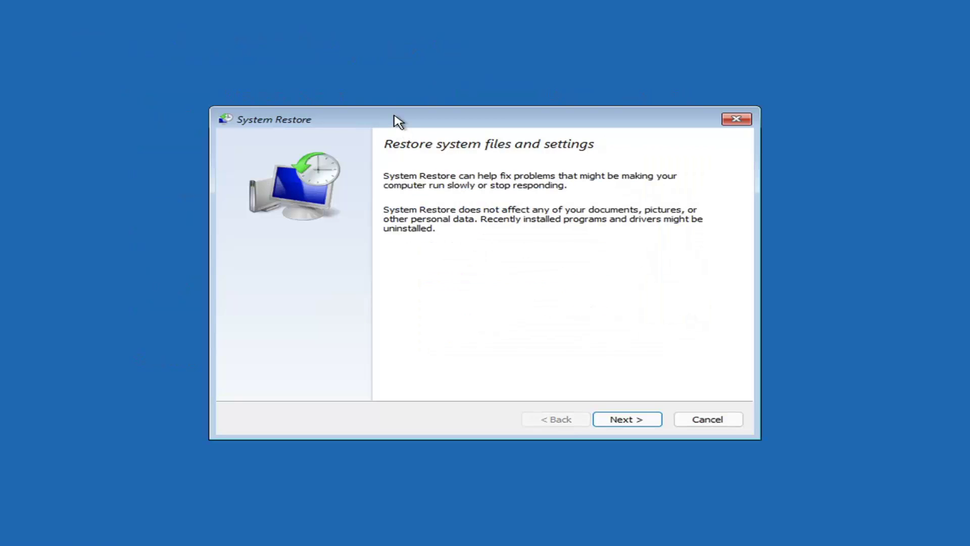
pyautogui.click(615, 419)
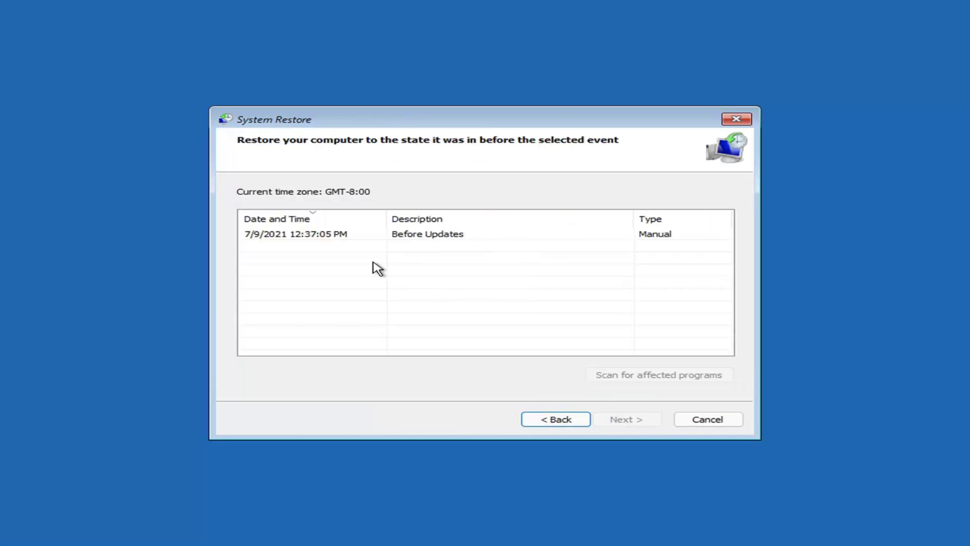
pyautogui.click(297, 236)
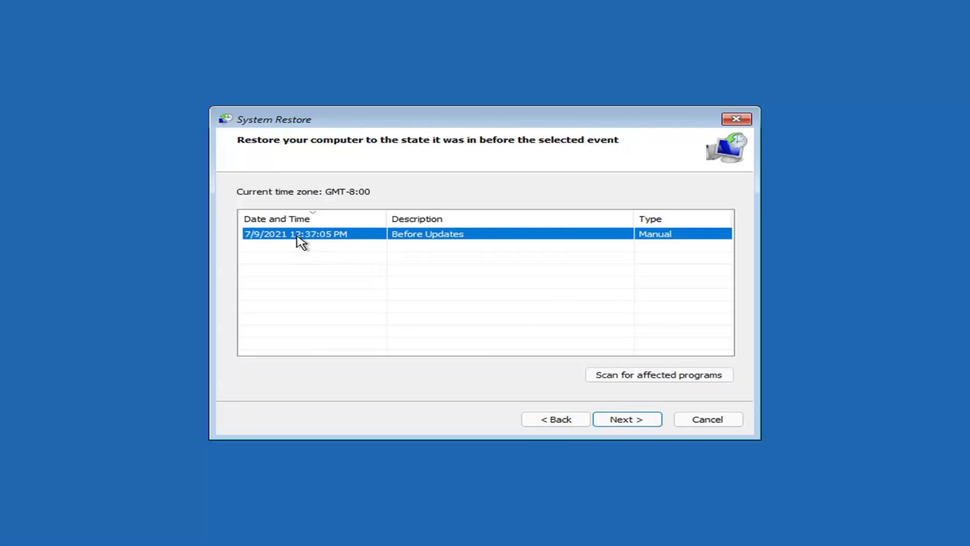
pyautogui.click(637, 422)
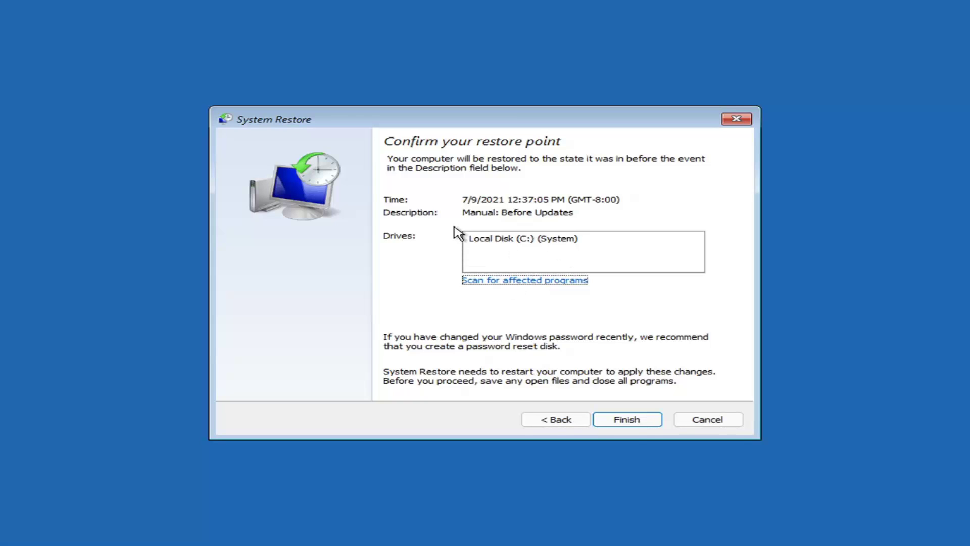
pyautogui.click(629, 426)
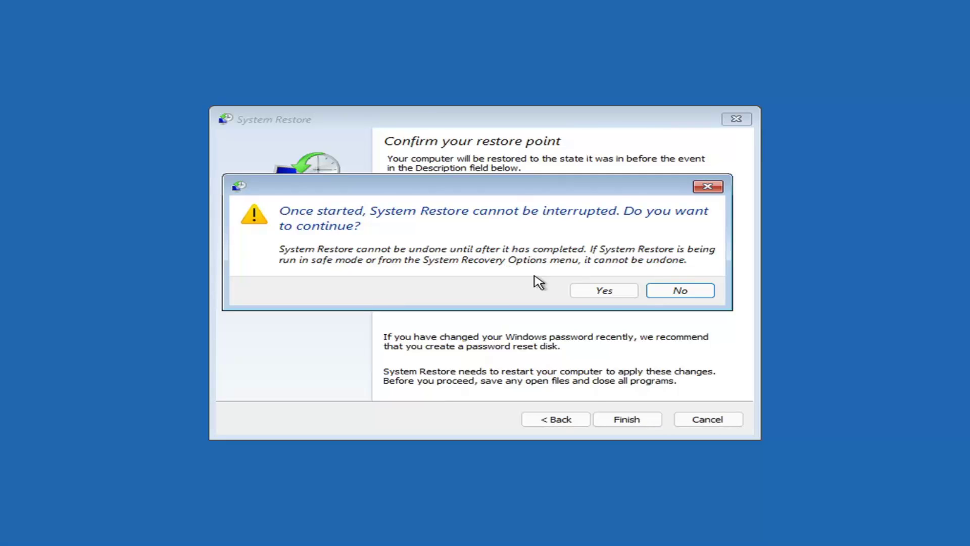
pyautogui.click(607, 297)
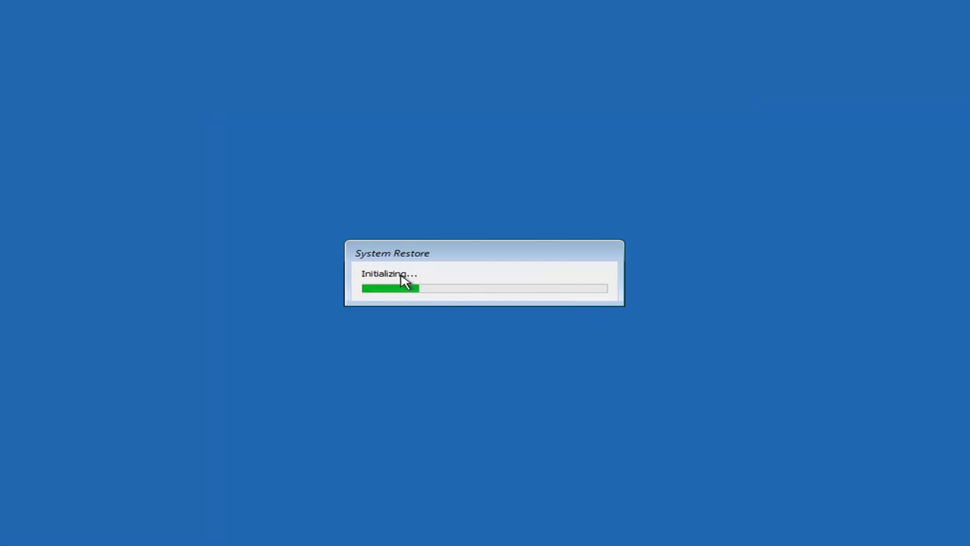
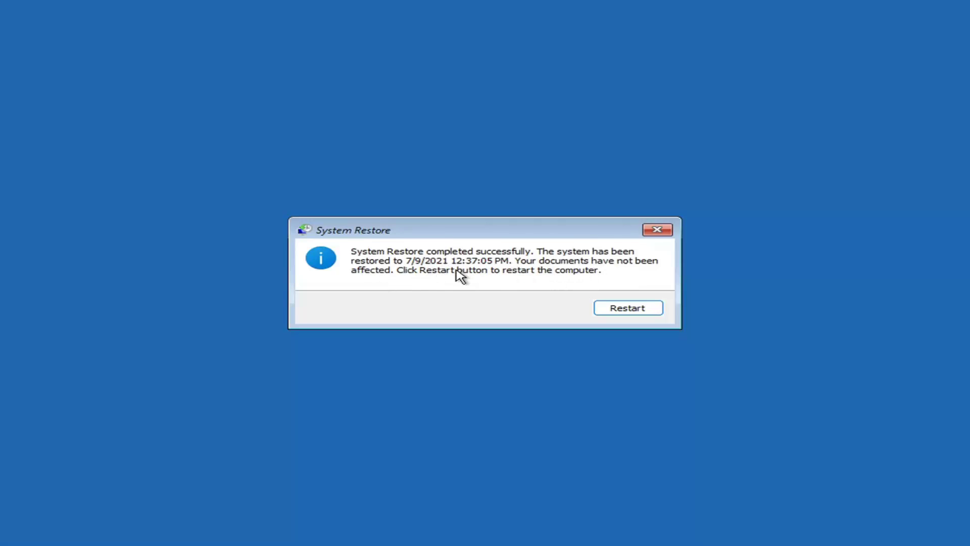
pyautogui.click(621, 310)
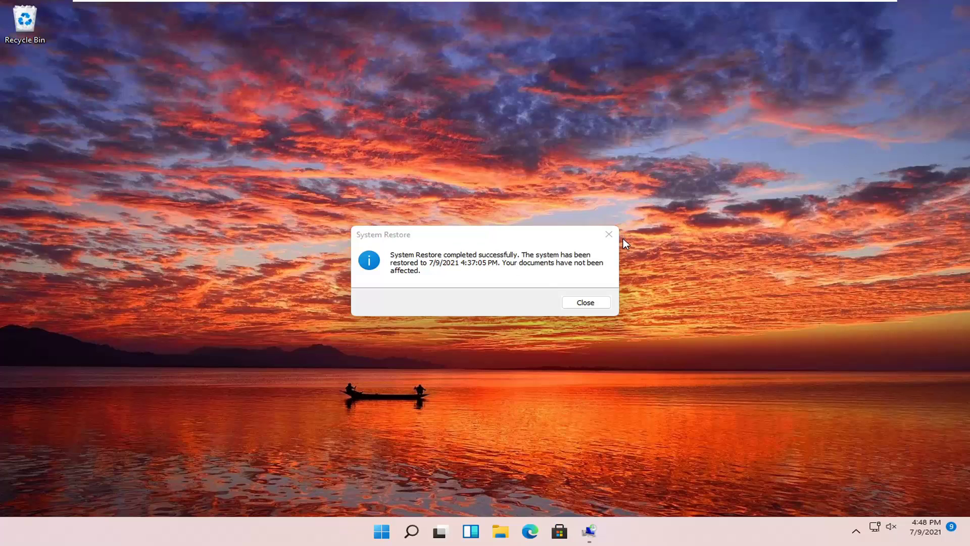
pyautogui.click(609, 234)
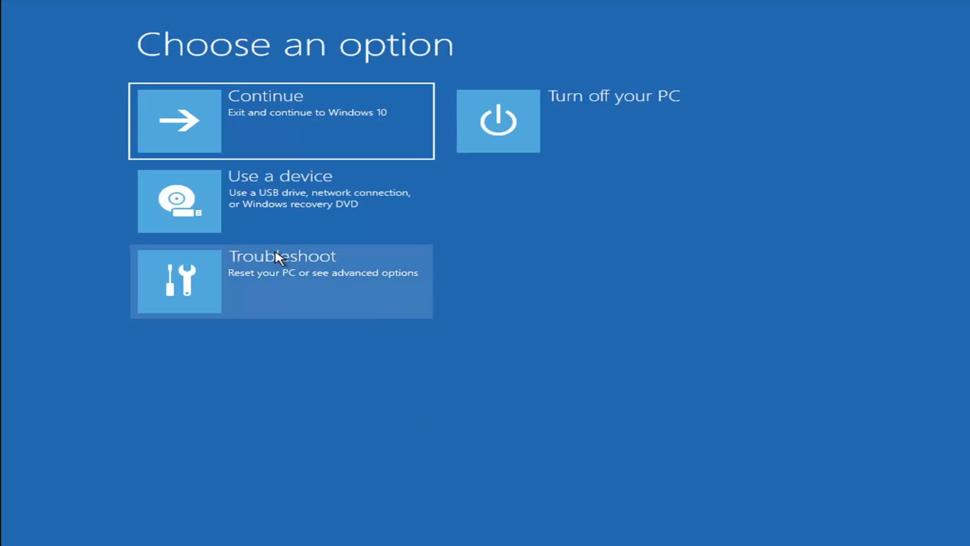
# Step: Review the Reset this PC choices under Troubleshoot and go back without picking one
pyautogui.click(283, 281)
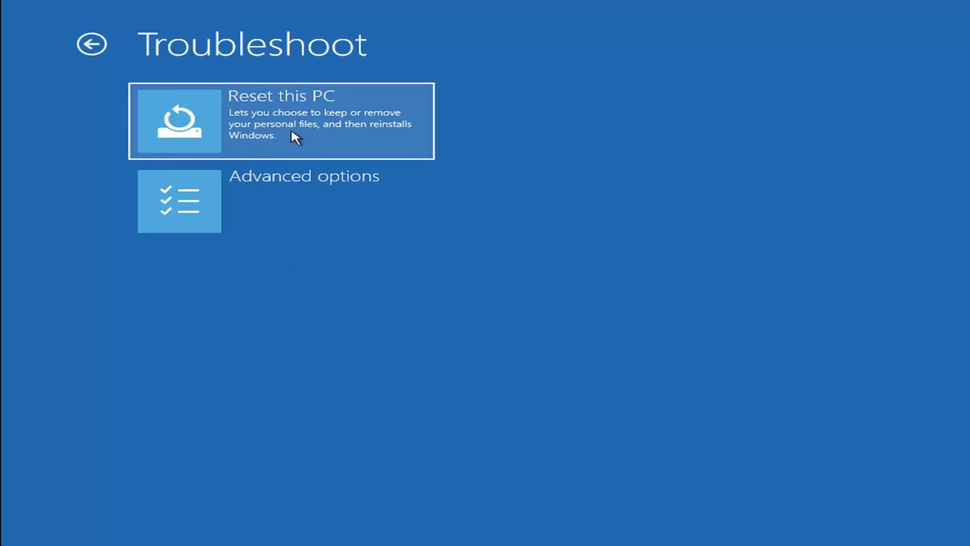
pyautogui.click(319, 135)
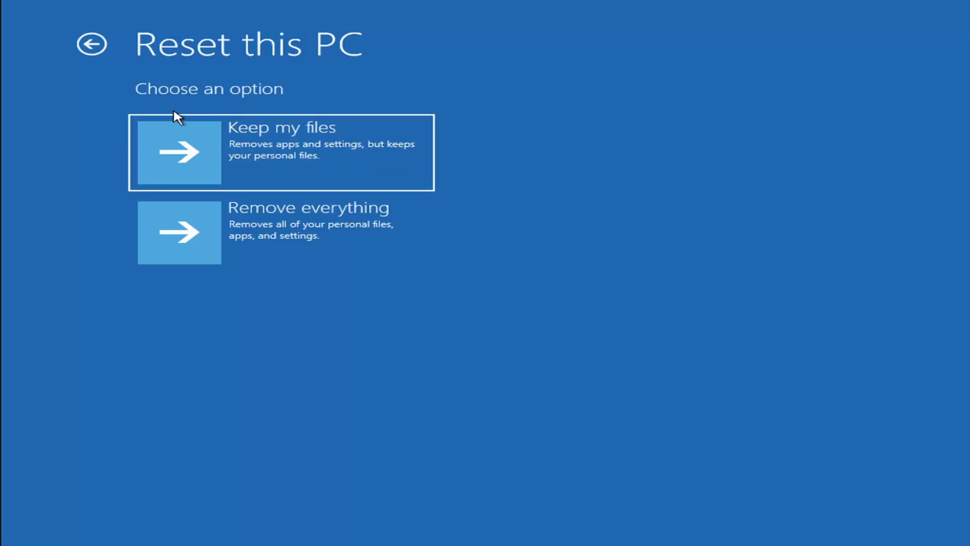
pyautogui.click(99, 47)
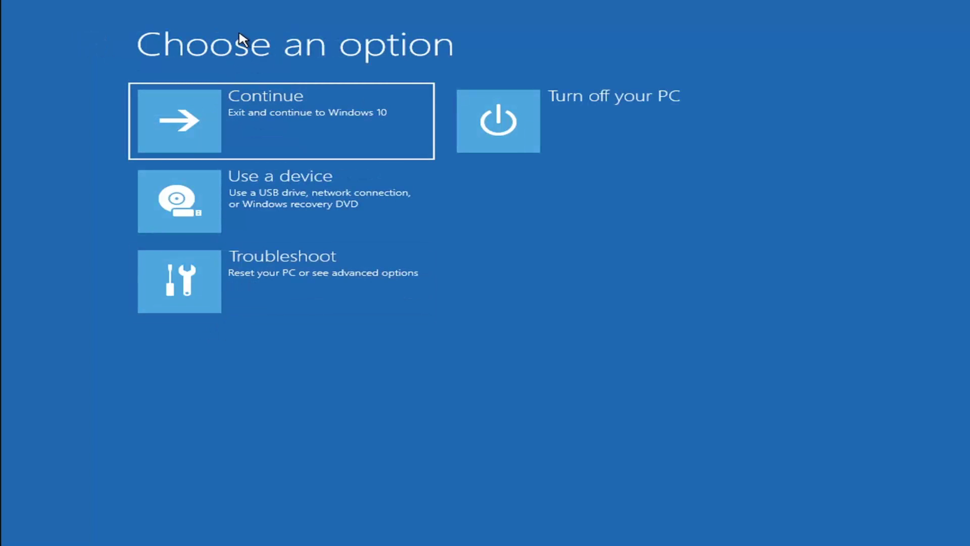
# Step: Open a Command Prompt from the advanced troubleshooting options and list the root directory of the C: drive
pyautogui.click(292, 284)
pyautogui.click(289, 206)
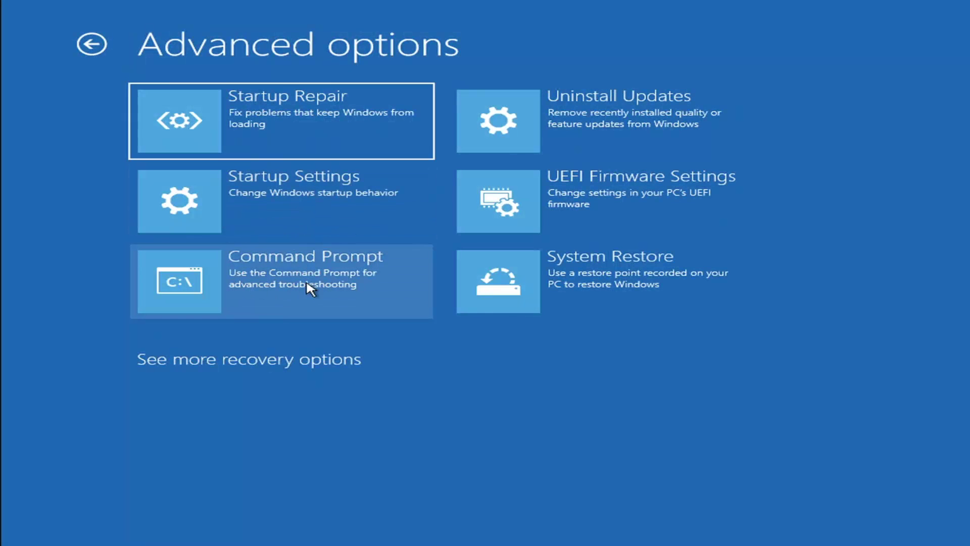
pyautogui.click(221, 280)
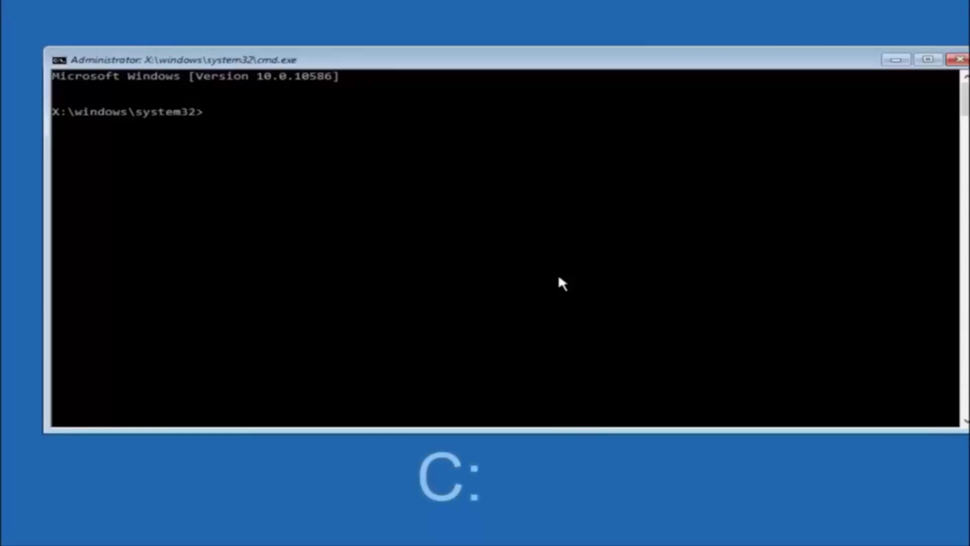
pyautogui.write('c')
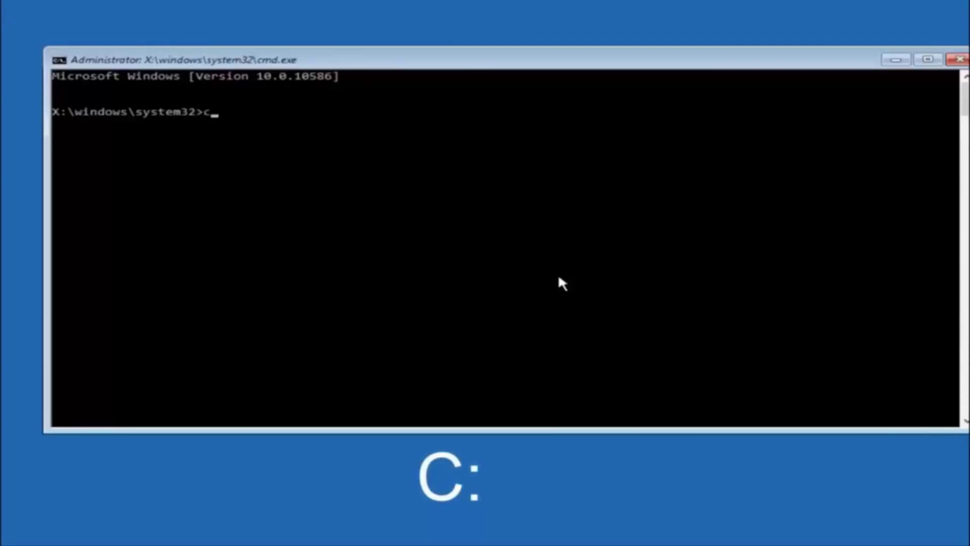
pyautogui.write(':')
pyautogui.press('Return')
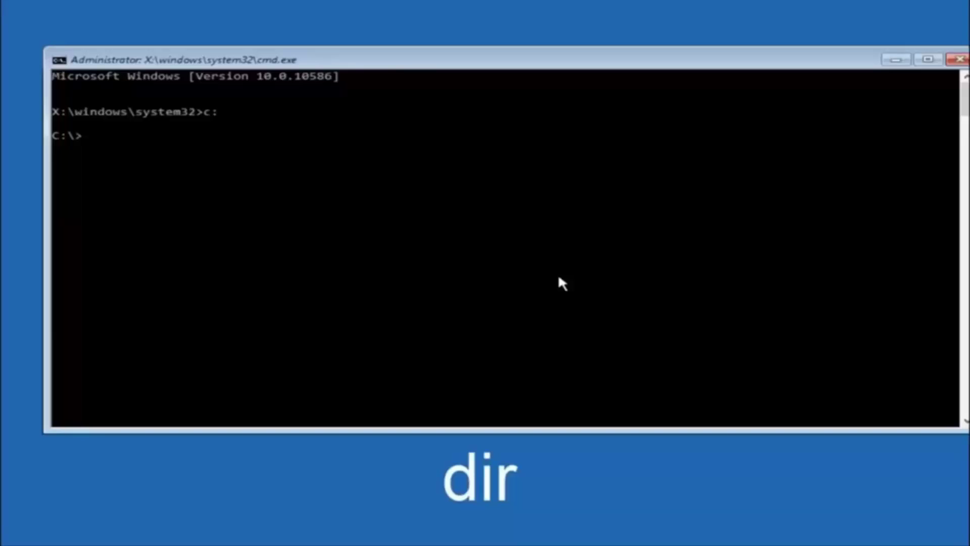
pyautogui.write('dir')
pyautogui.press('Return')
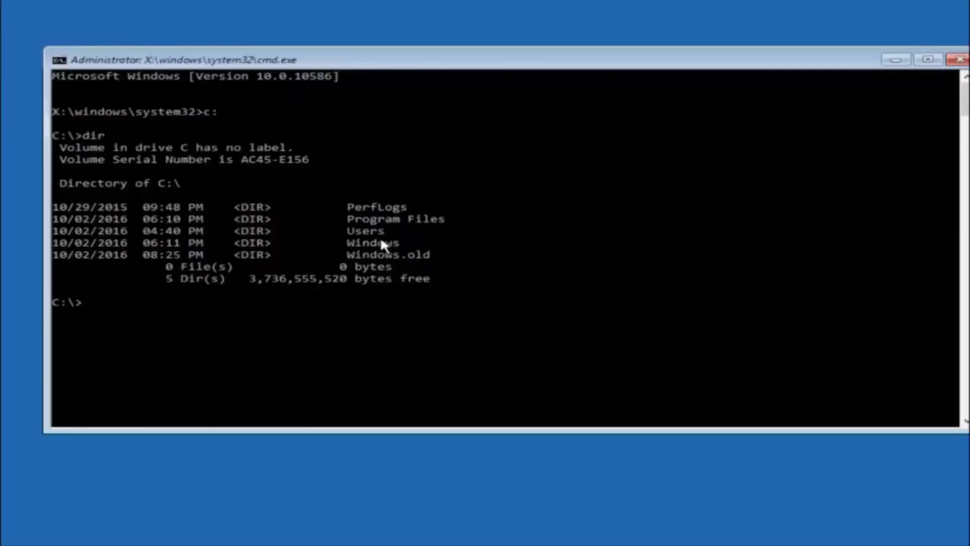
# Step: Change to \windows\system32\config, create a folder named backup there and copy all files (*.*) into it
pyautogui.write('cd \\windows\\system32\\config')
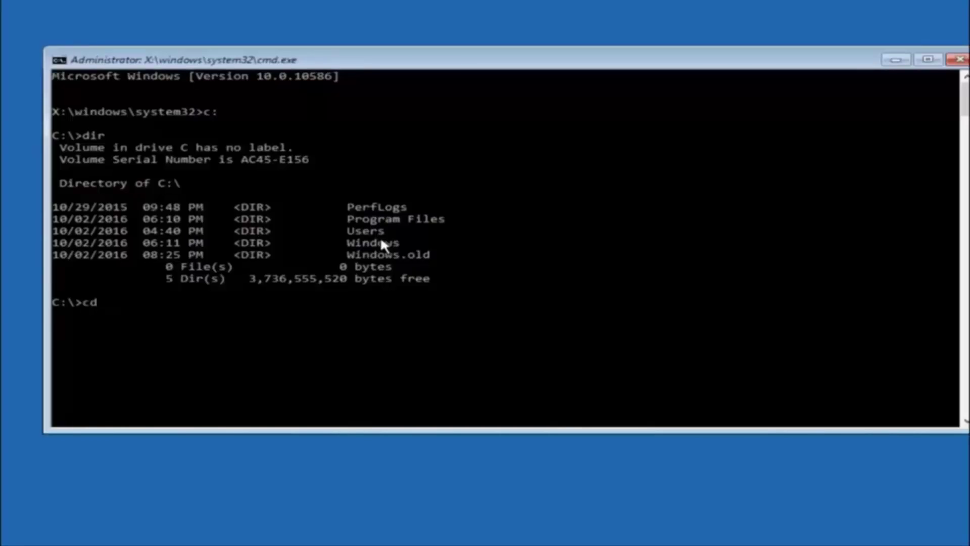
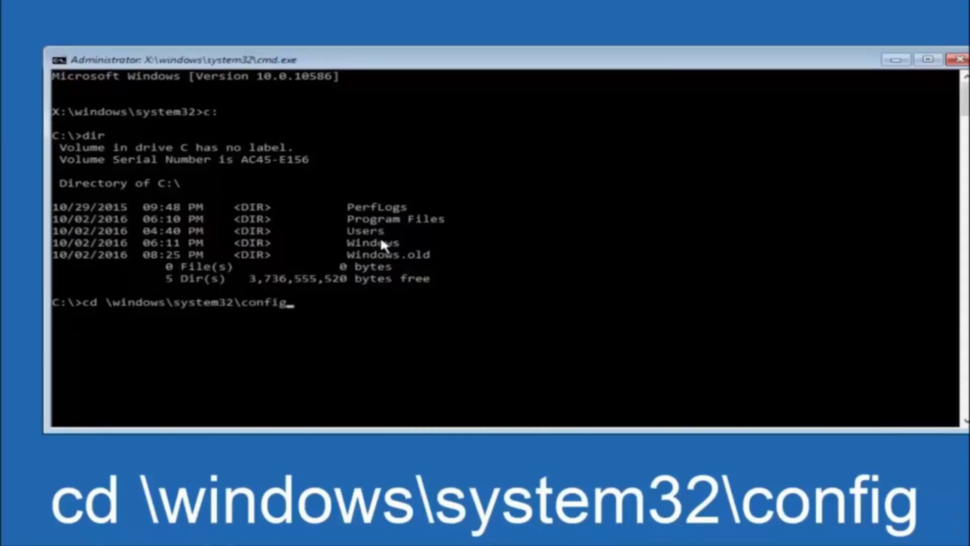
pyautogui.press('Return')
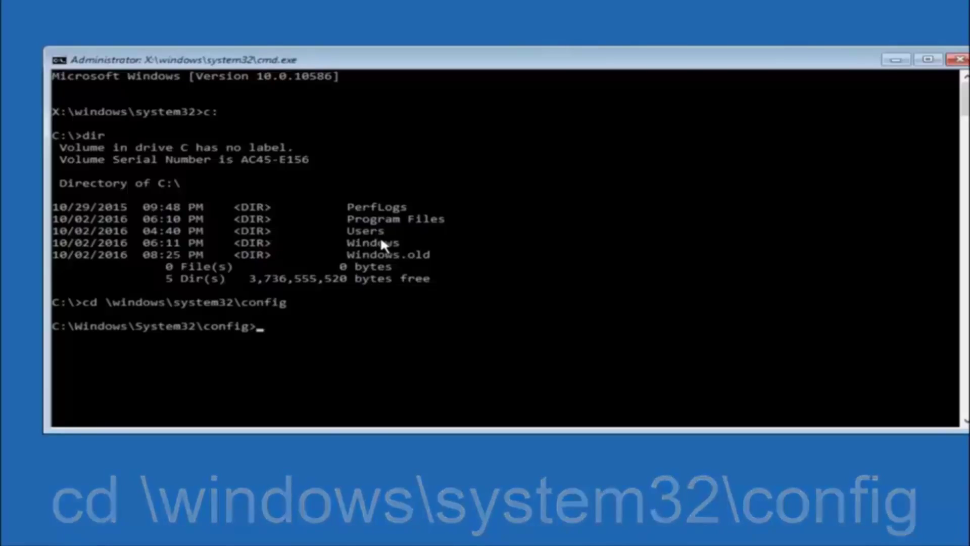
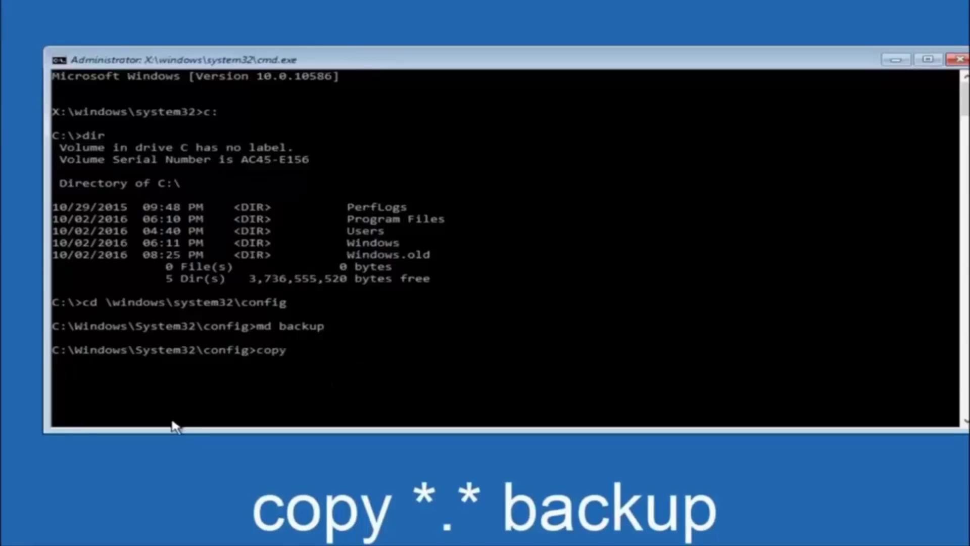
pyautogui.write(' *')
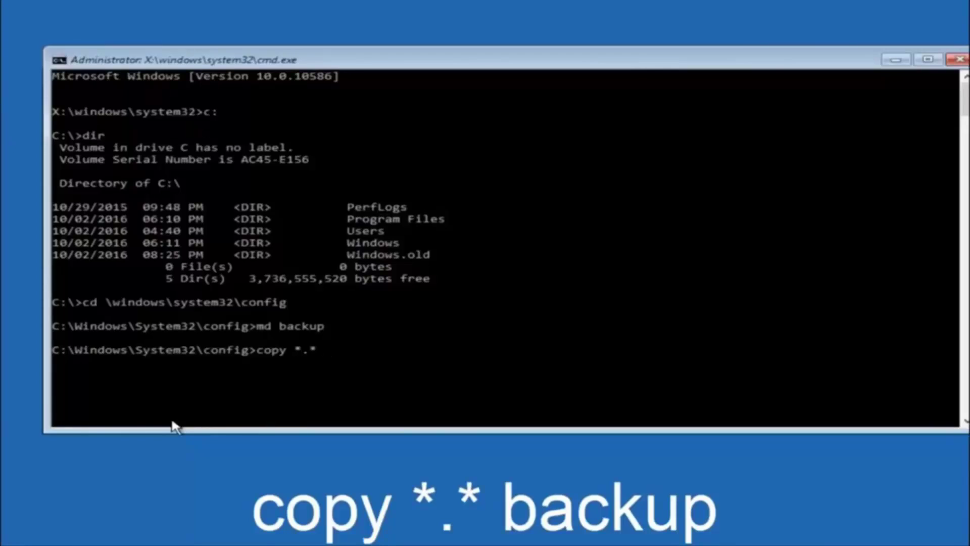
pyautogui.write('backup')
pyautogui.press('Return')
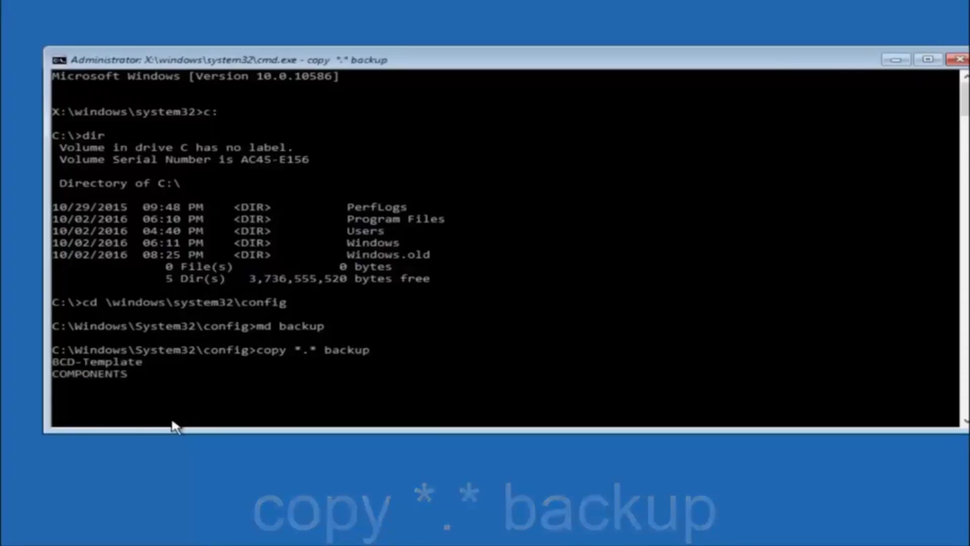
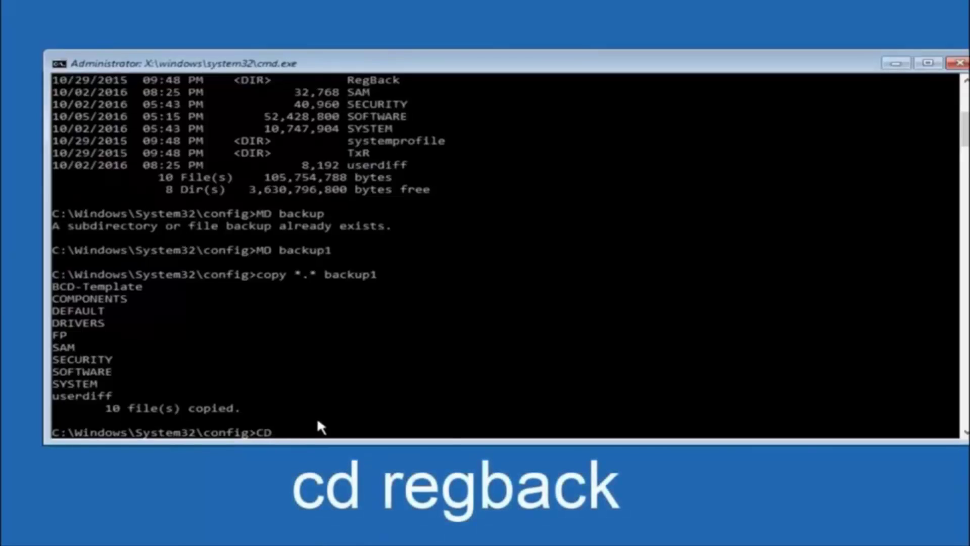
# Step: Change to the regback folder inside the config directory and list its contents
pyautogui.write('re')
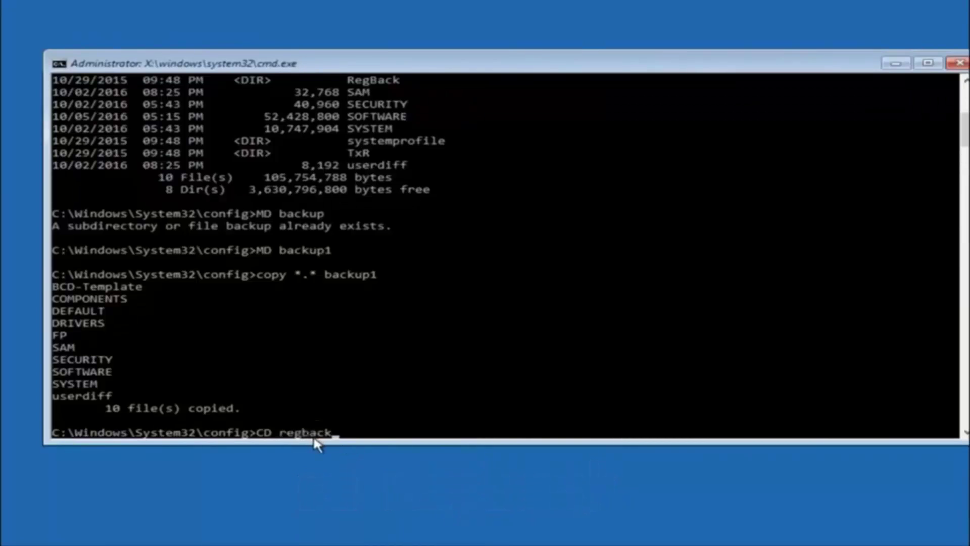
pyautogui.press('Return')
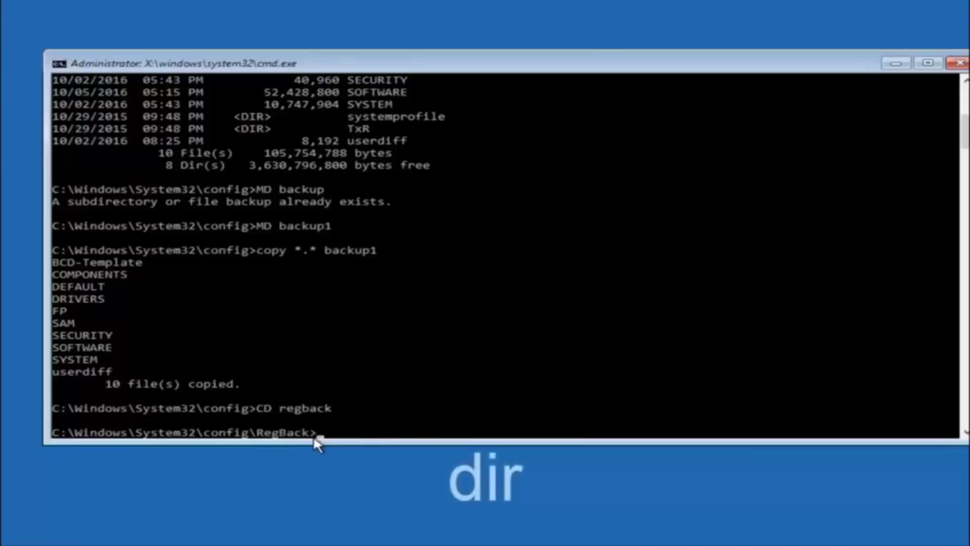
pyautogui.write('dir')
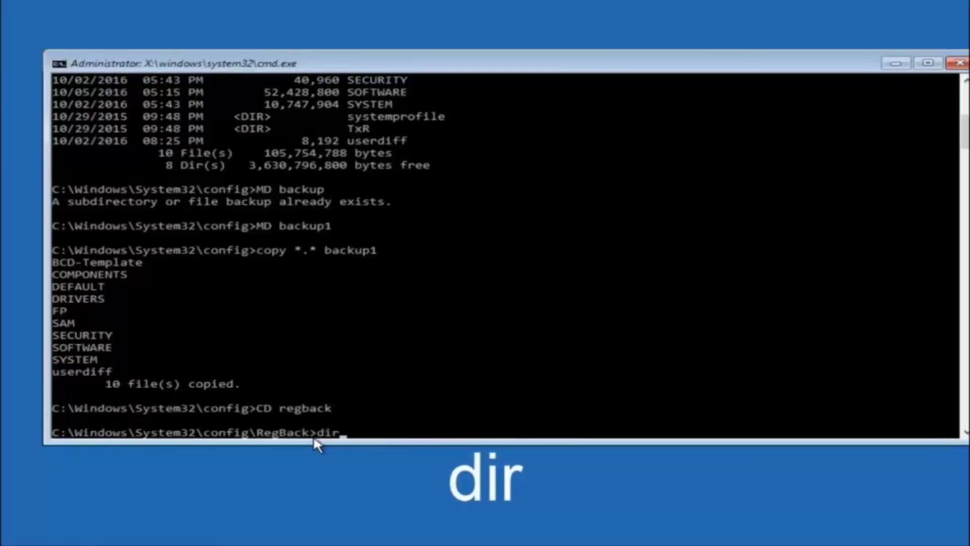
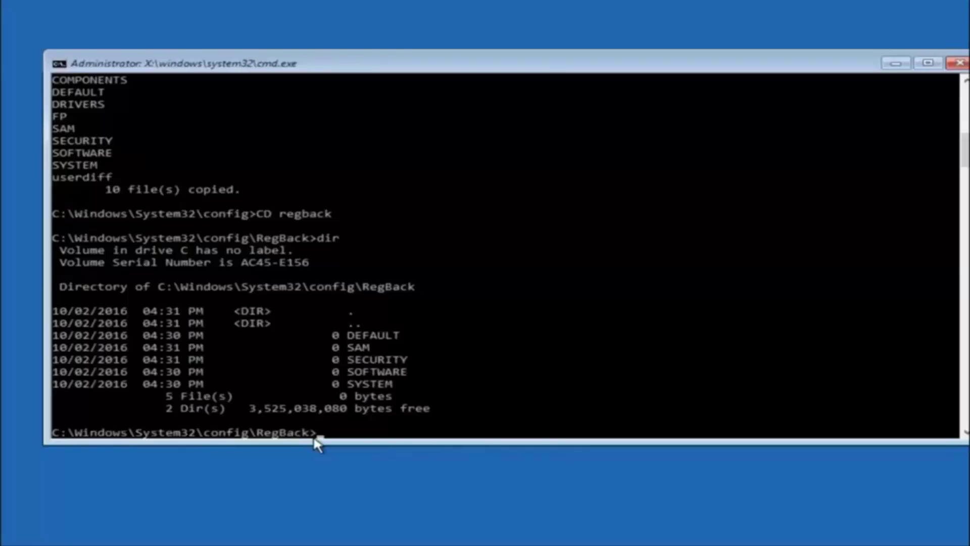
# Step: Copy all RegBack files (*.*) to the parent folder (..), overwriting all existing ones, and close the Command Prompt
pyautogui.write('copy')
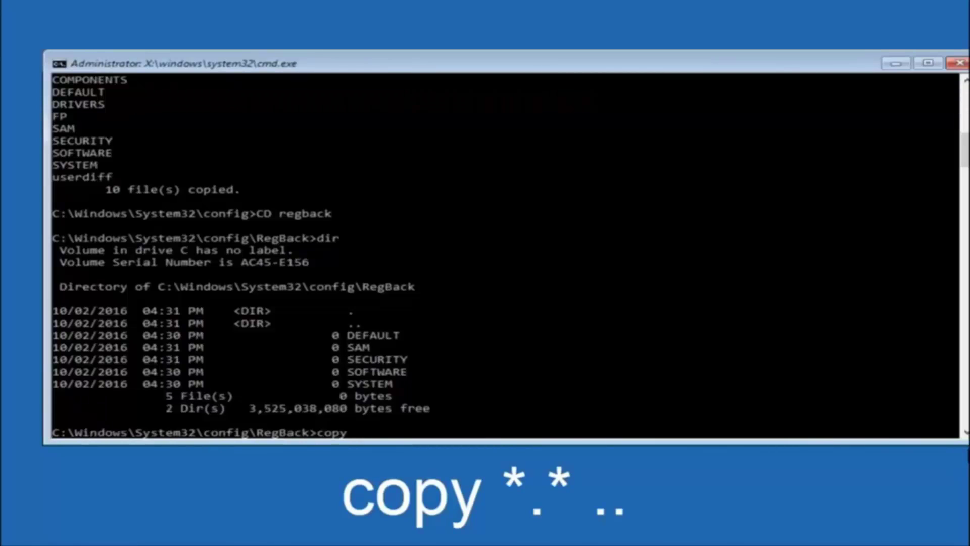
pyautogui.click(358, 433)
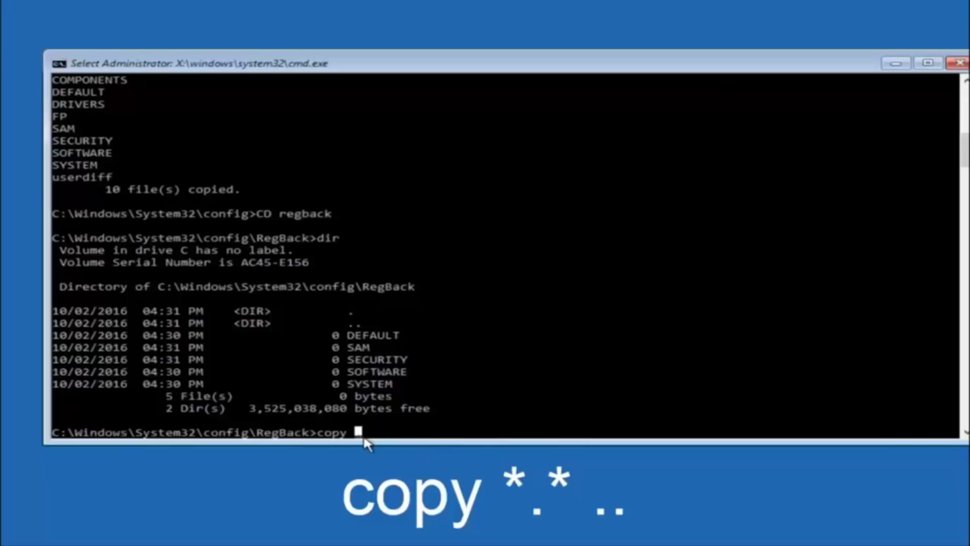
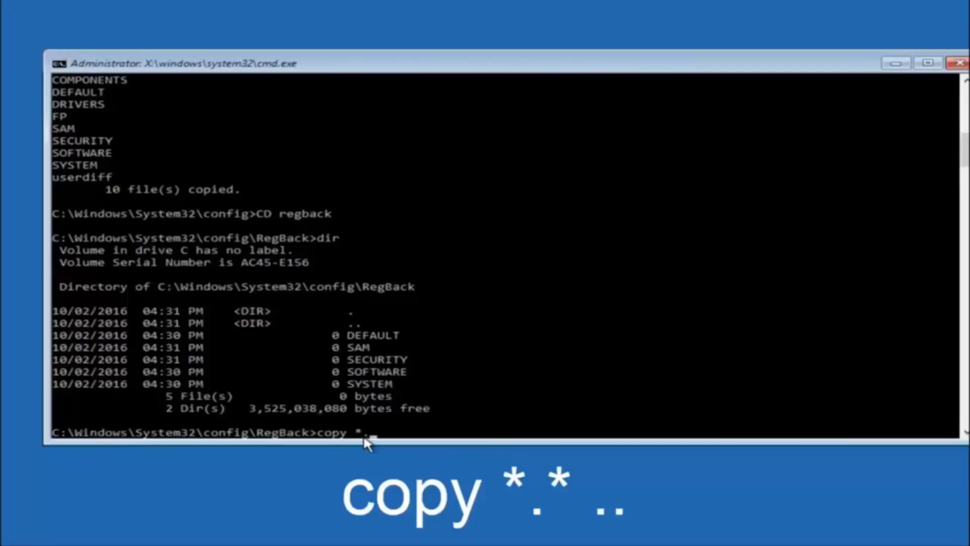
pyautogui.write('*.*')
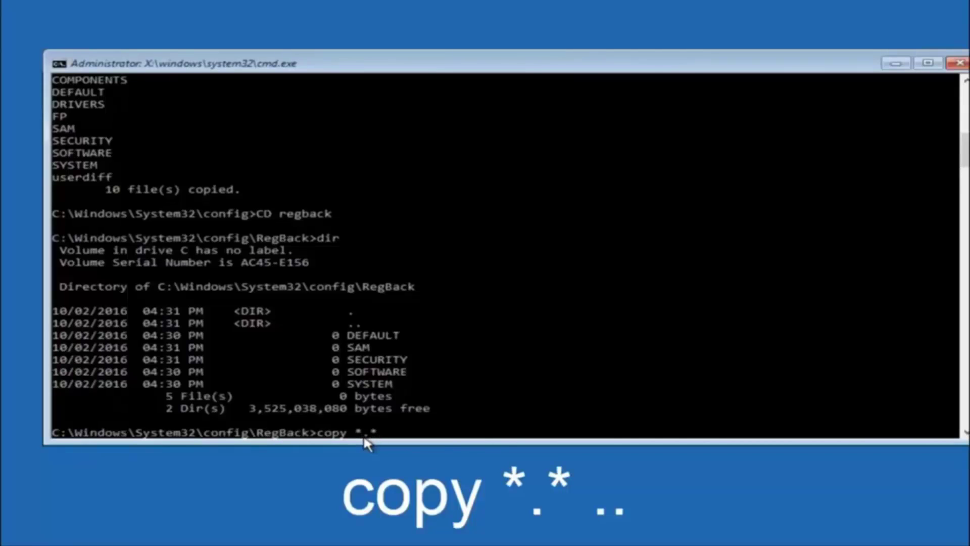
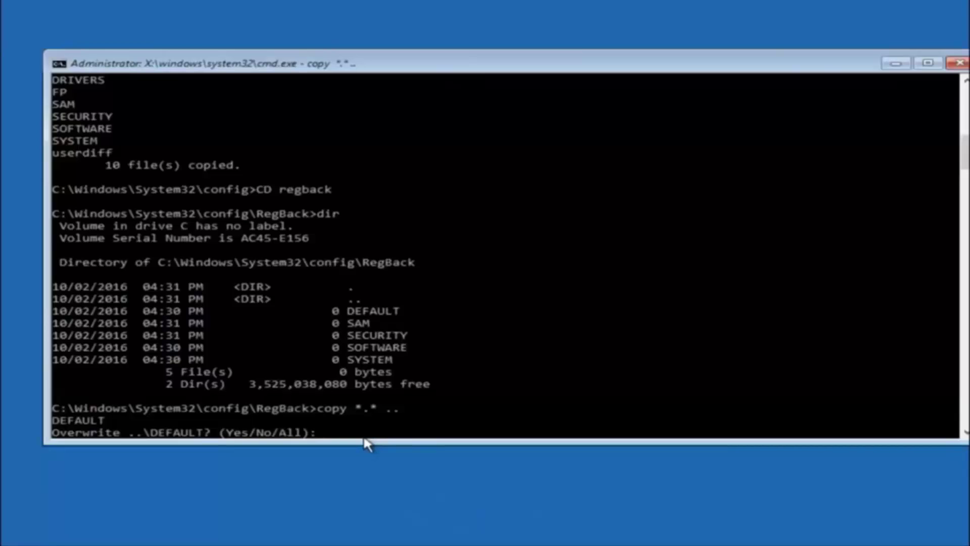
pyautogui.write('A')
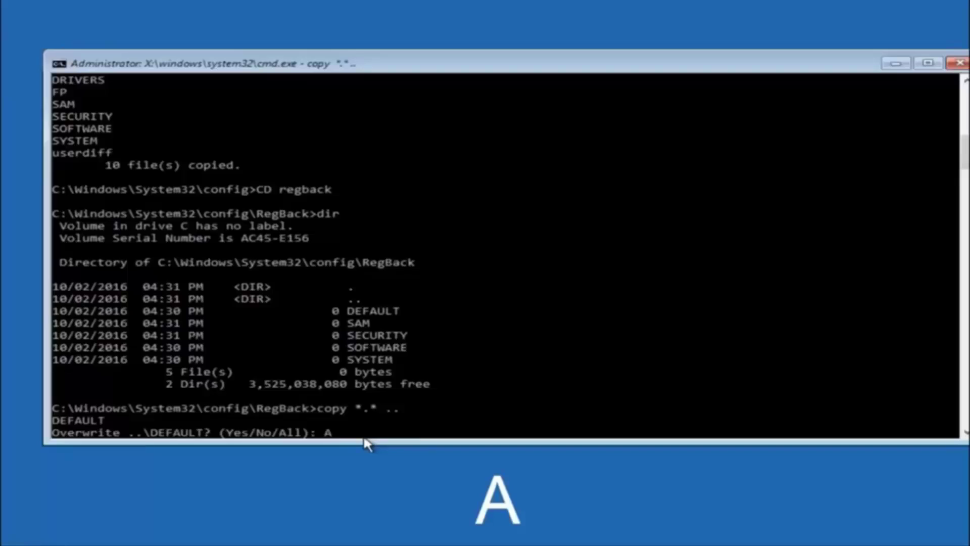
pyautogui.press('Return')
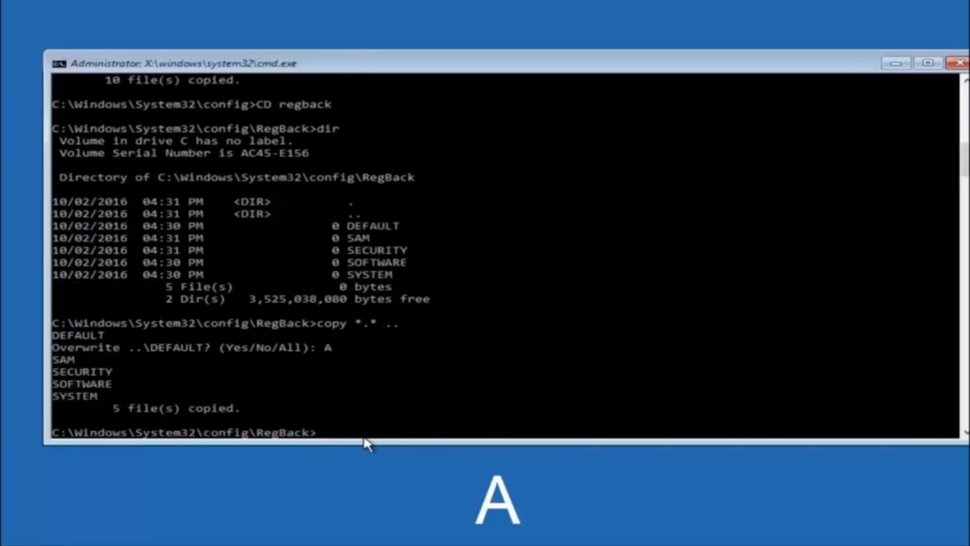
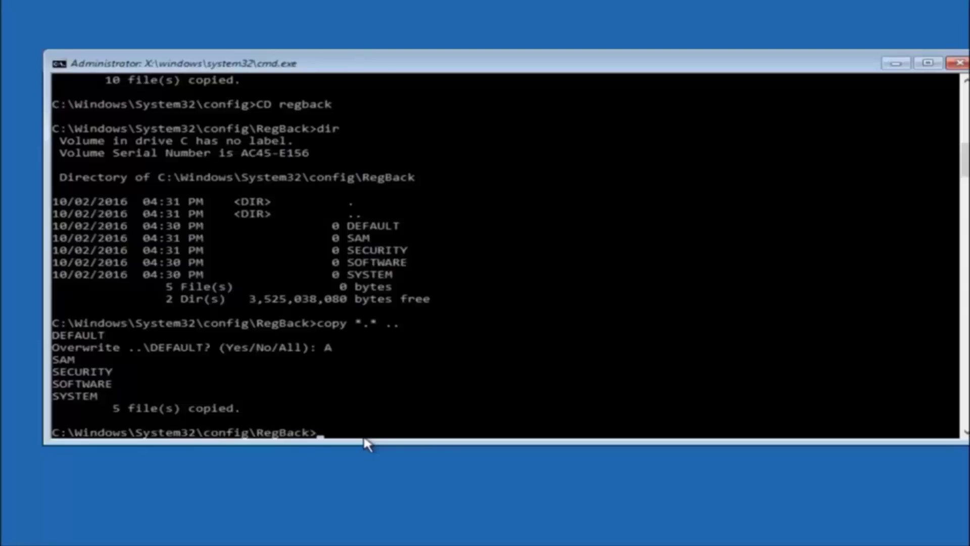
pyautogui.click(960, 64)
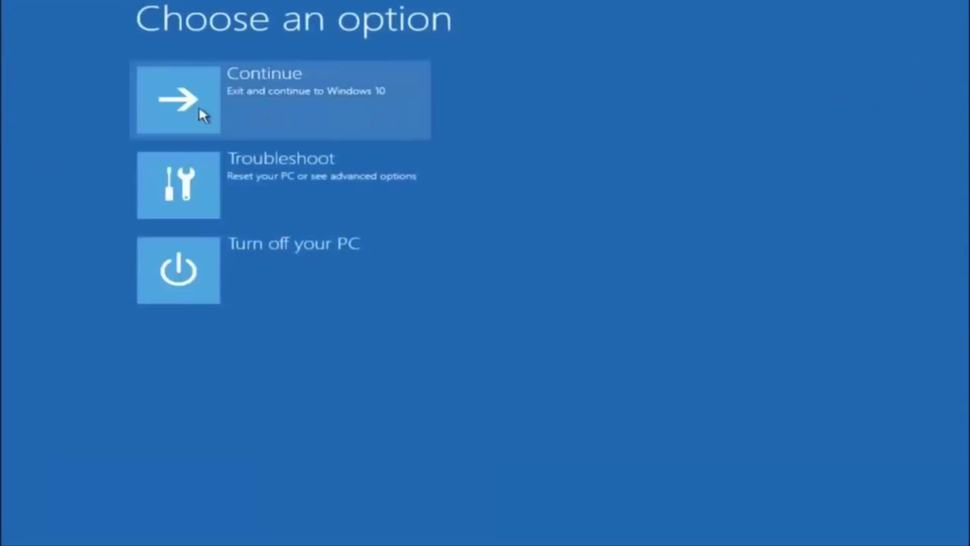